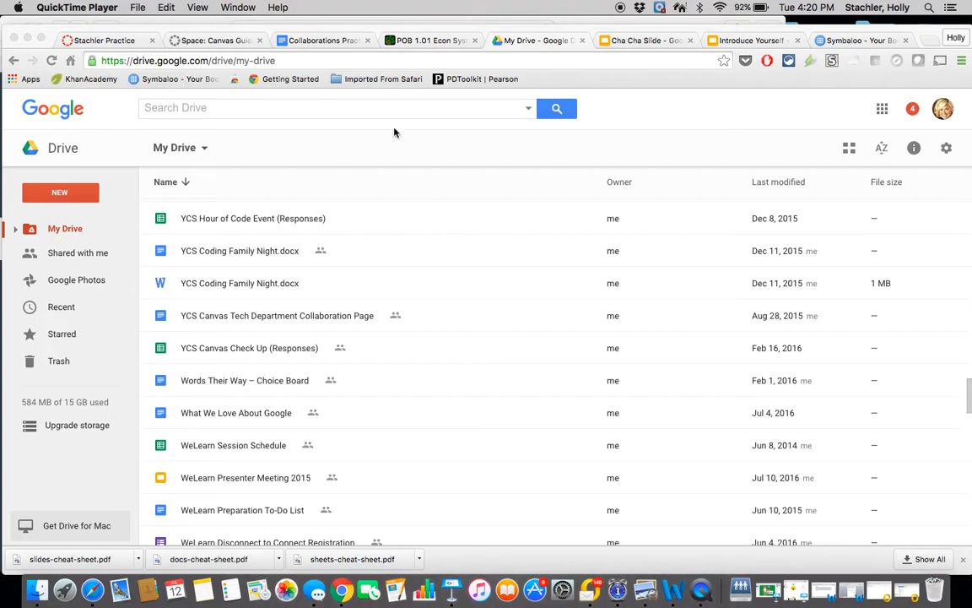
# - Search Drive for "staff" and open the Staff Cookout form
pyautogui.click(291, 112)
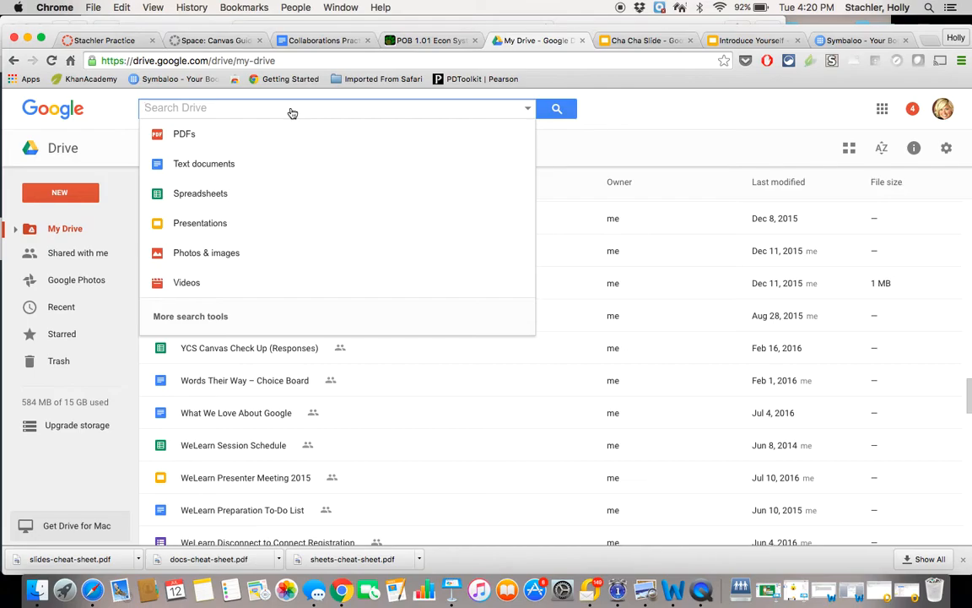
pyautogui.write('staff')
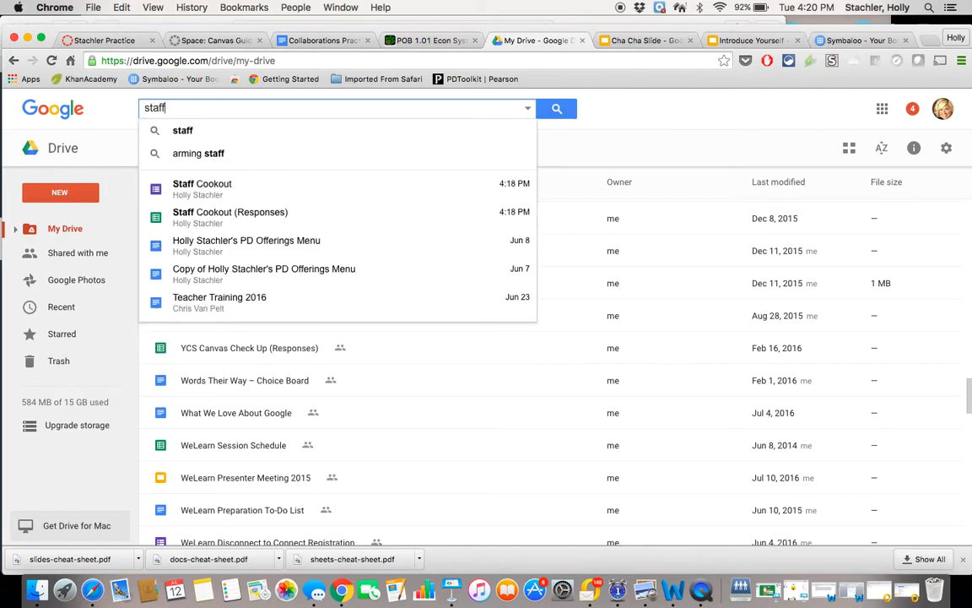
pyautogui.click(276, 194)
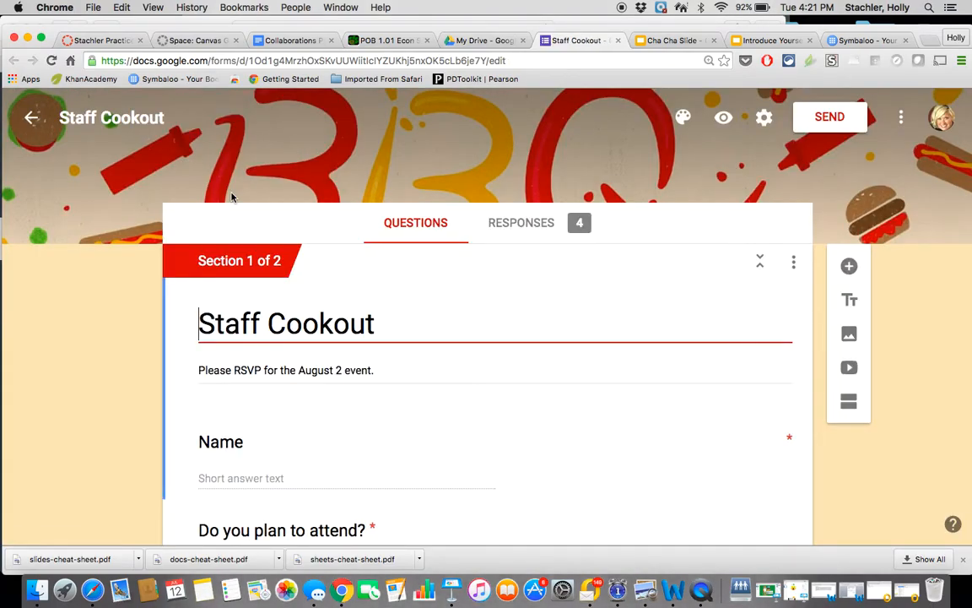
# - Make a copy of the Staff Cookout form named "Staff Christmas Party", without sharing it with the same people
pyautogui.scroll(-6, 232, 197)
pyautogui.scroll(7, 233, 197)
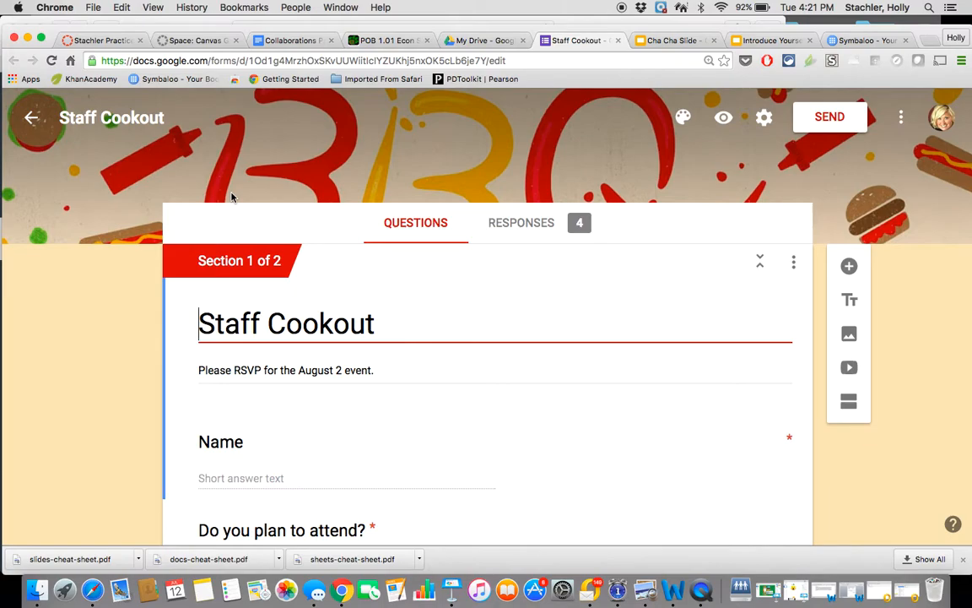
pyautogui.scroll(-15, 233, 190)
pyautogui.scroll(-3, 234, 178)
pyautogui.scroll(15, 234, 178)
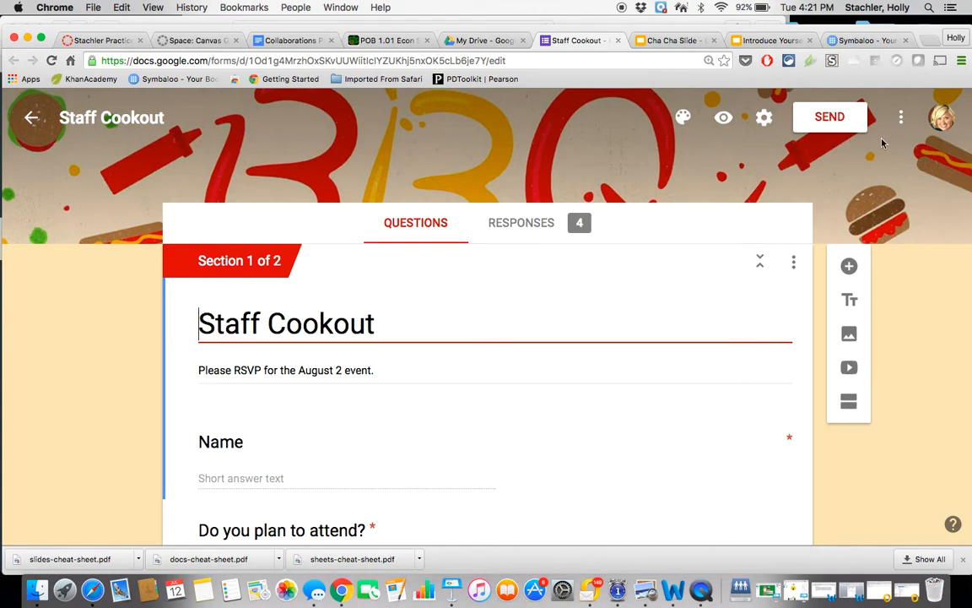
pyautogui.click(902, 118)
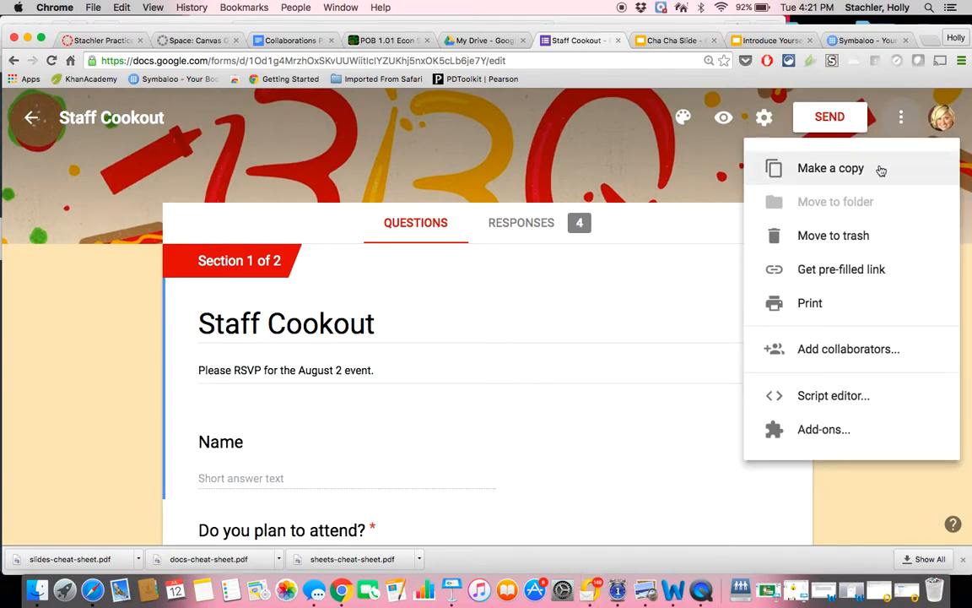
pyautogui.click(881, 170)
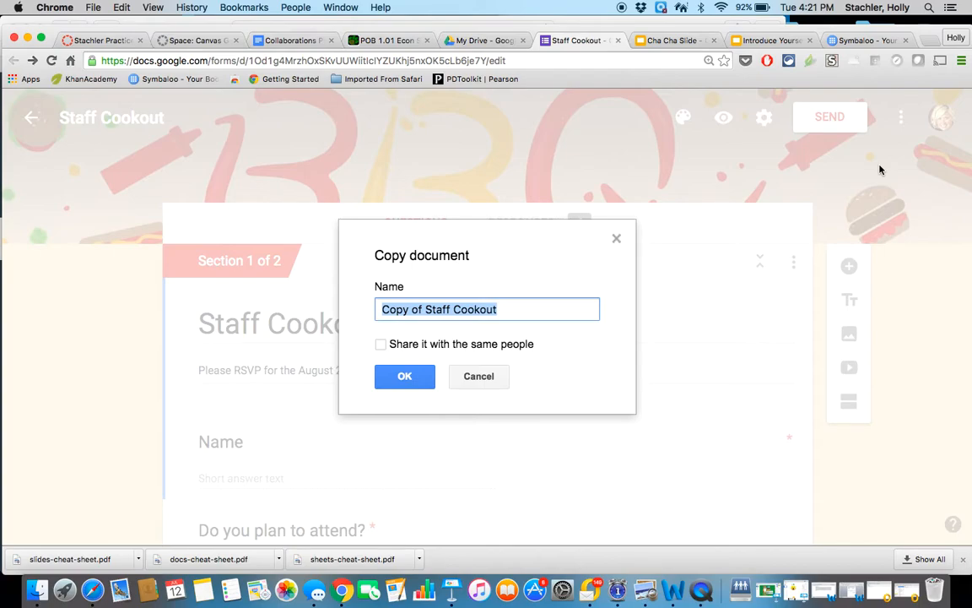
pyautogui.write('S')
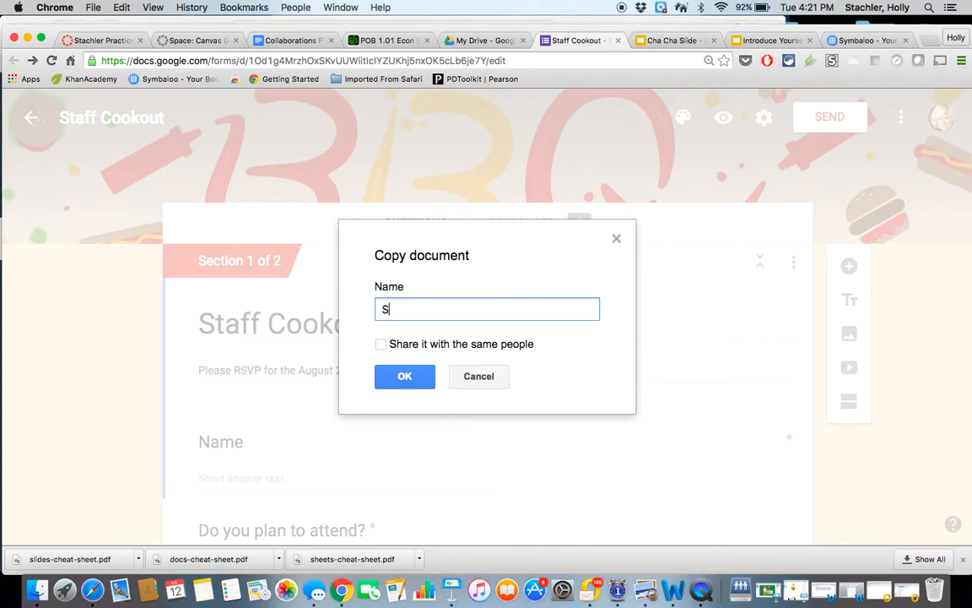
pyautogui.write('taff Christmas Party')
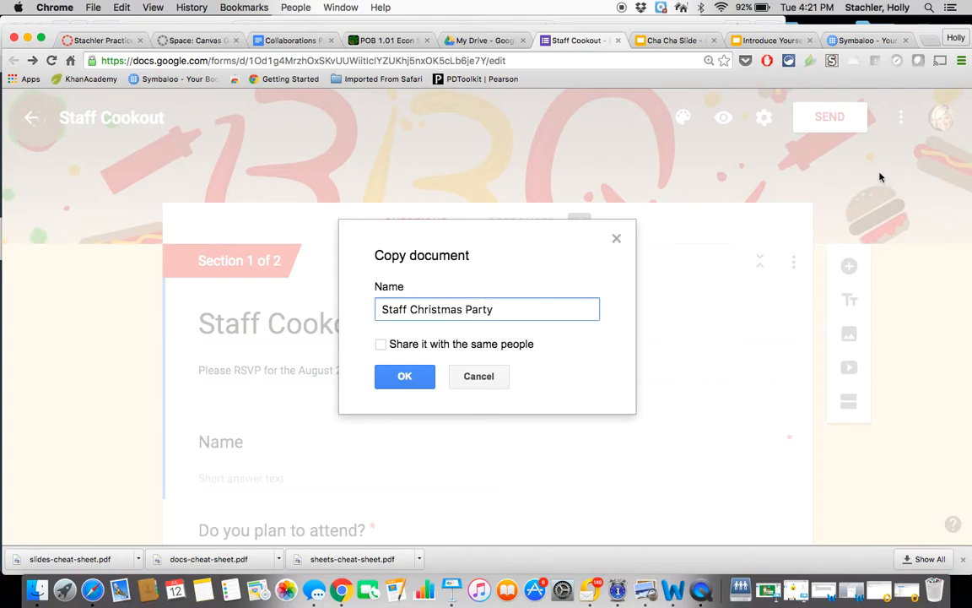
pyautogui.click(404, 376)
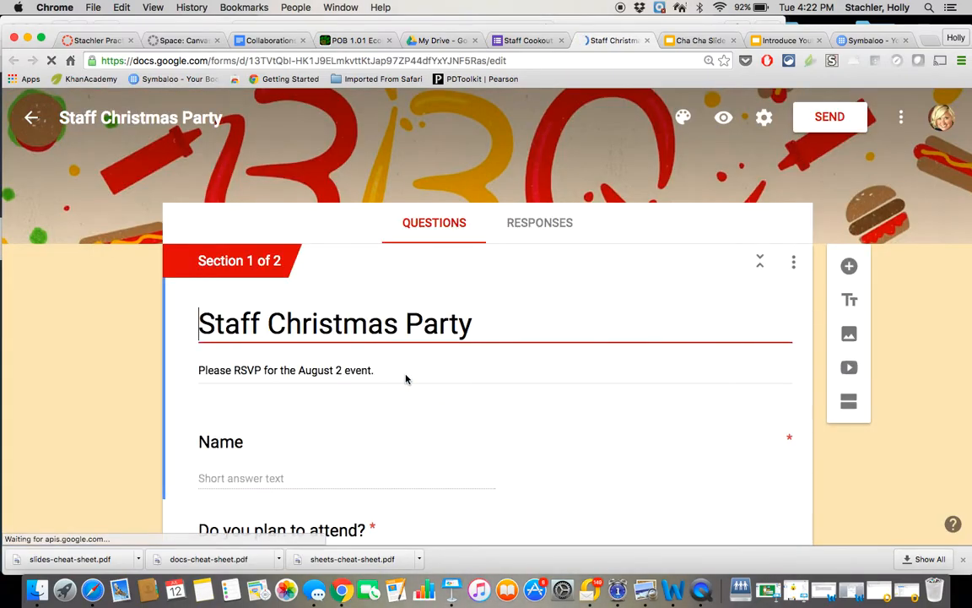
# - Change the form's theme to the header image of hanging beige paper circles from the Party category
pyautogui.scroll(-3, 405, 363)
pyautogui.scroll(4, 405, 363)
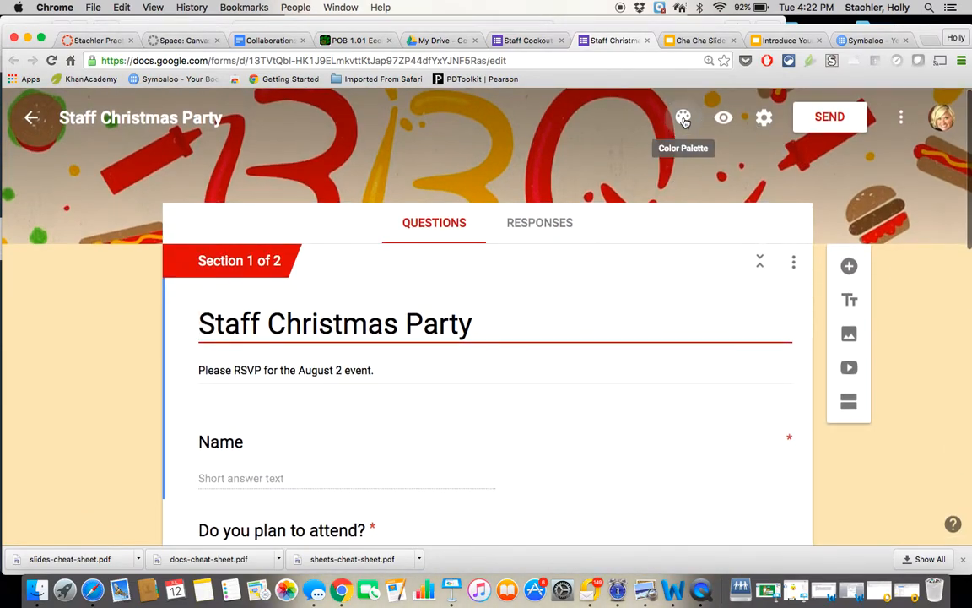
pyautogui.click(683, 117)
pyautogui.click(859, 351)
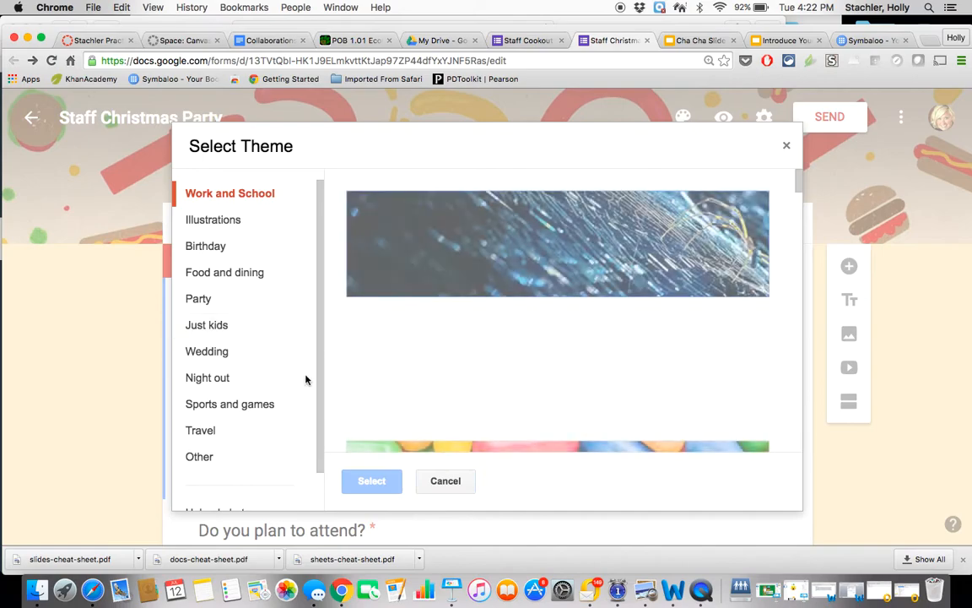
pyautogui.scroll(-2, 245, 434)
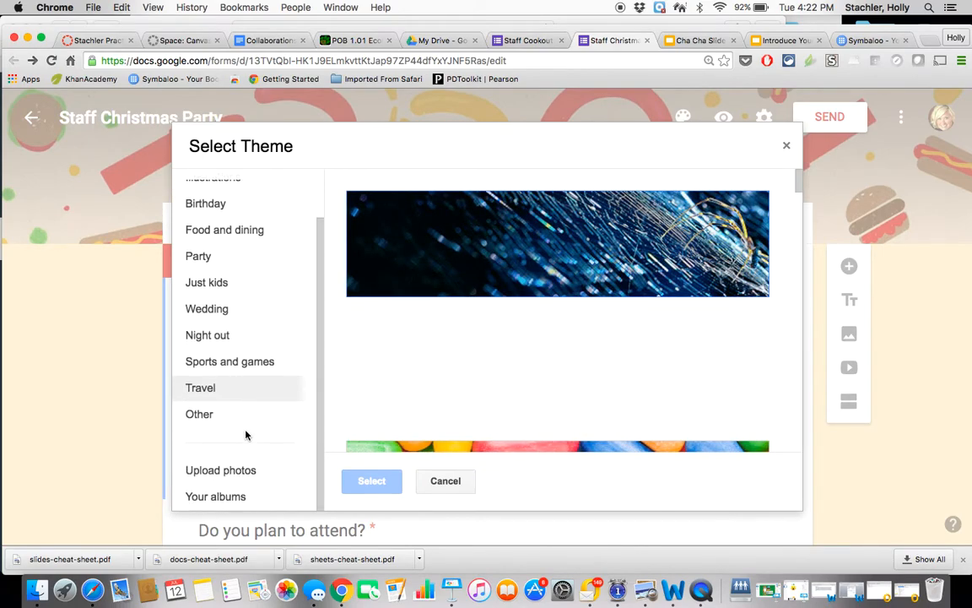
pyautogui.scroll(2, 245, 434)
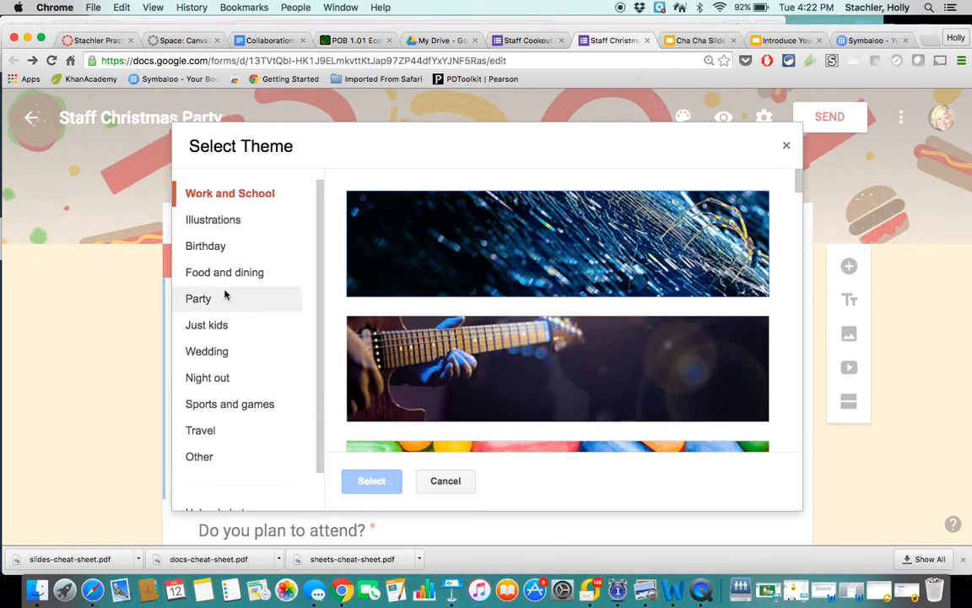
pyautogui.click(199, 299)
pyautogui.scroll(-5, 598, 347)
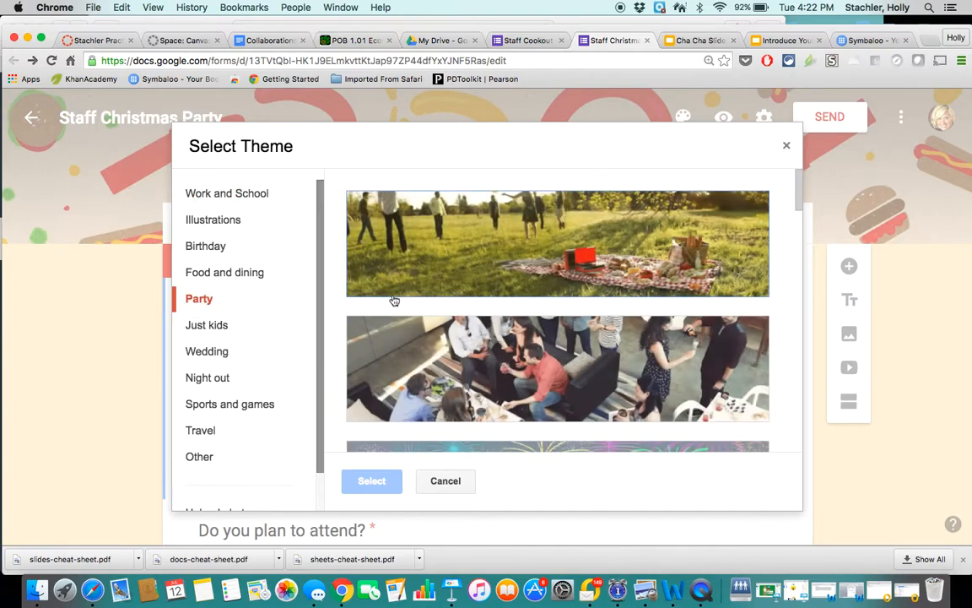
pyautogui.scroll(-10, 598, 348)
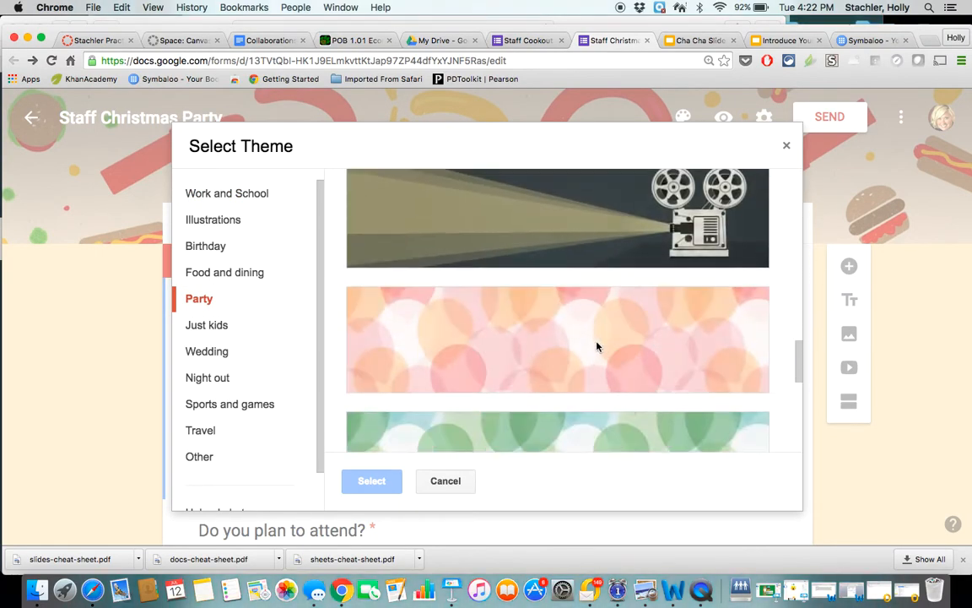
pyautogui.click(516, 341)
pyautogui.click(371, 481)
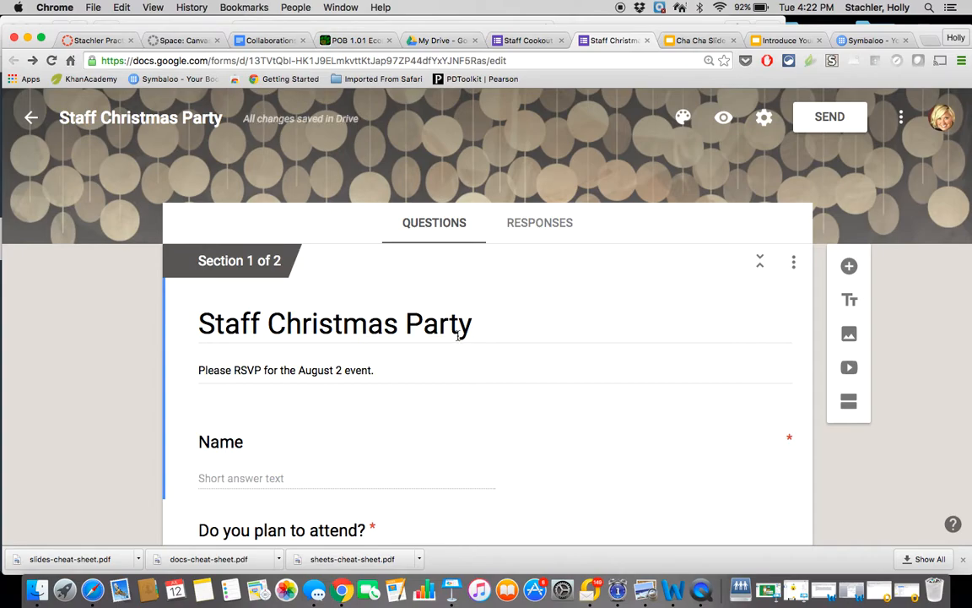
# - Replace the "Meat for the grill." option under "What do you plan to bring?" with "Main Dish"
pyautogui.scroll(-10, 458, 338)
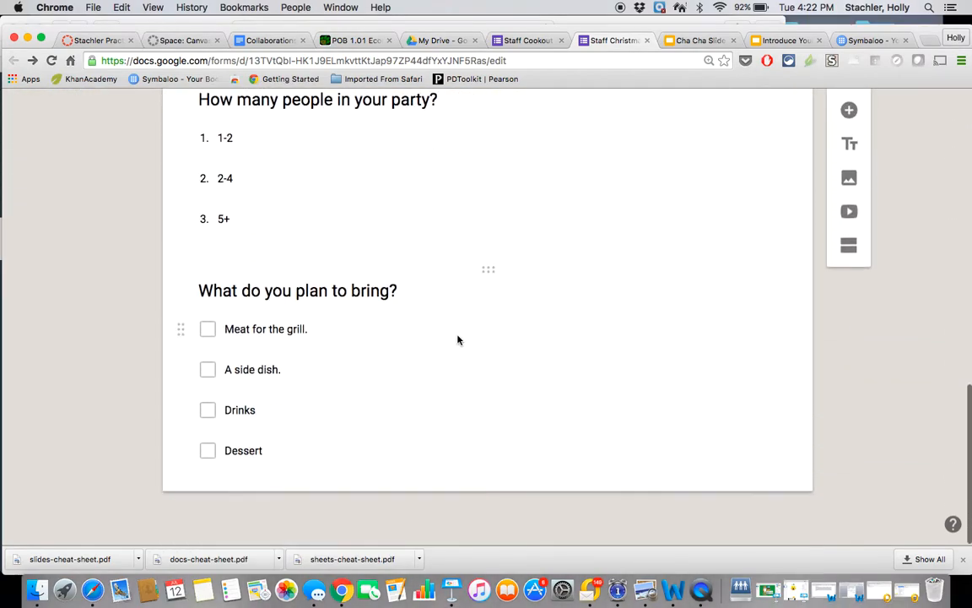
pyautogui.click(326, 330)
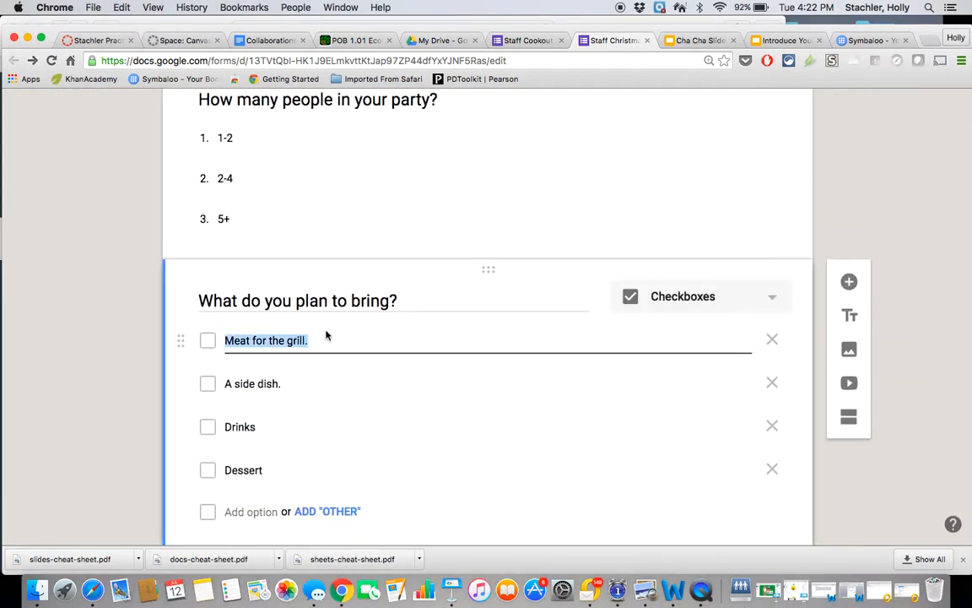
pyautogui.press('BackSpace')
pyautogui.write('Main Dish')
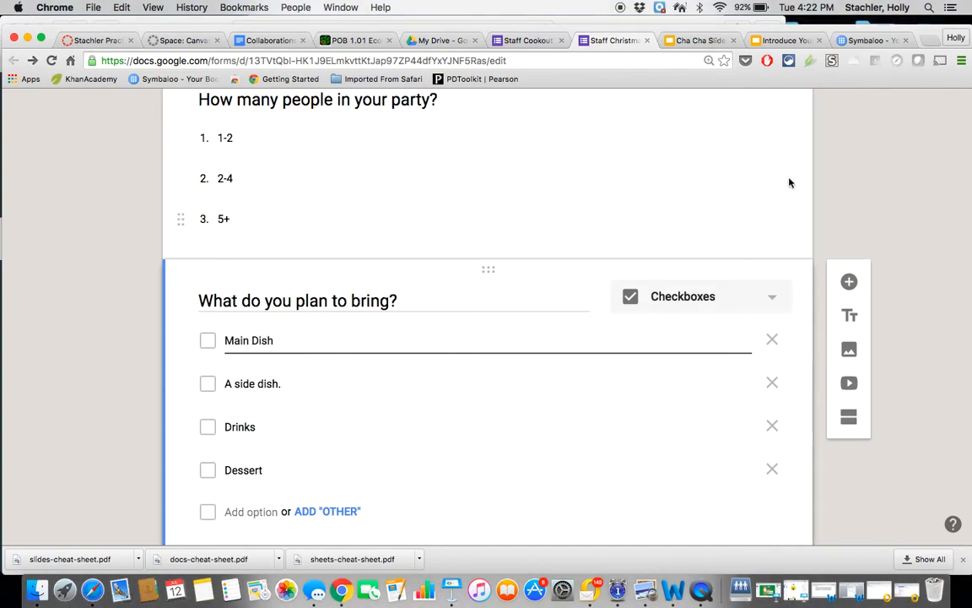
pyautogui.click(860, 179)
pyautogui.scroll(10, 860, 179)
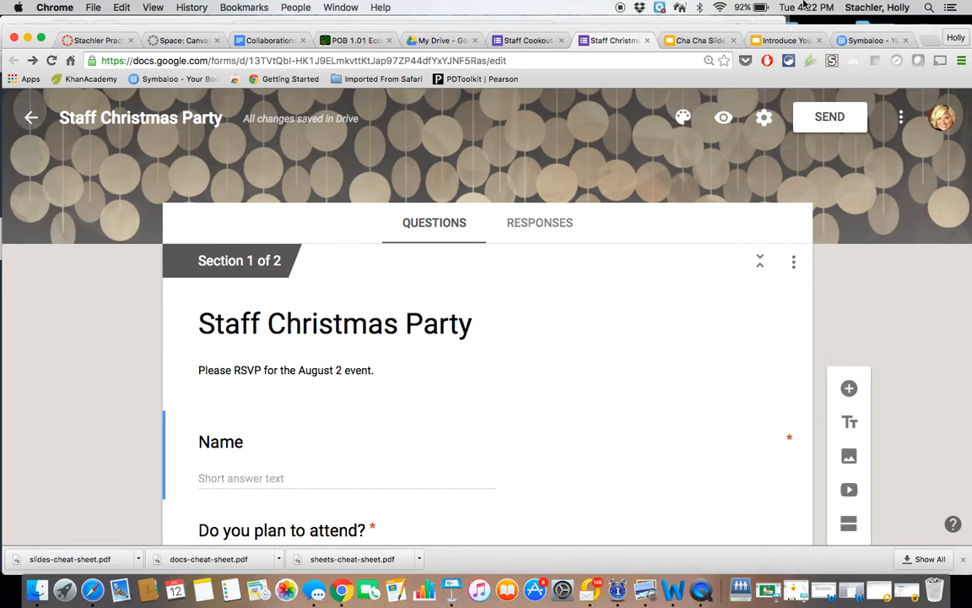
# - Make a copy of the Cha Cha Slide presentation named "Cha Cha Slide 2"
pyautogui.click(693, 41)
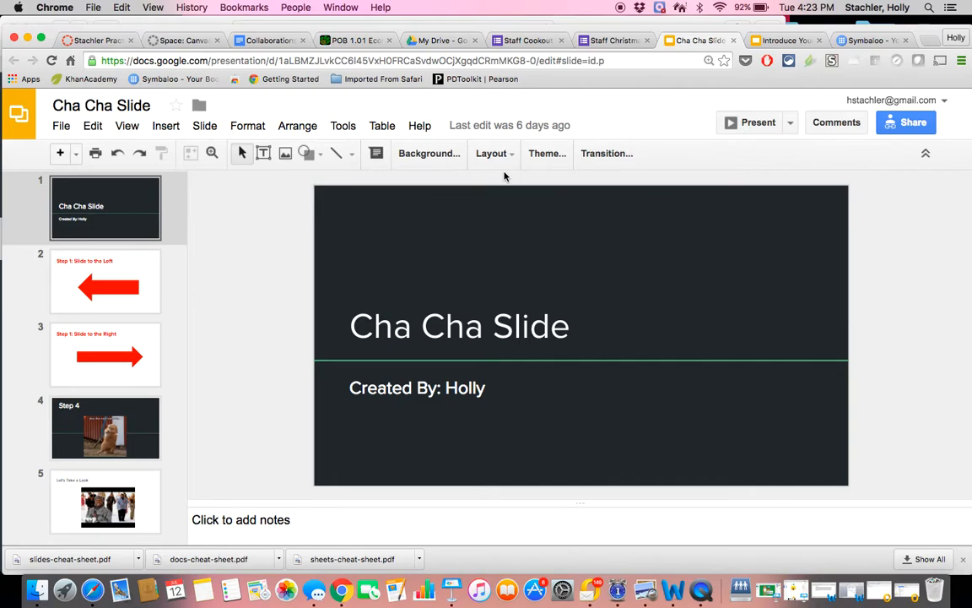
pyautogui.click(64, 127)
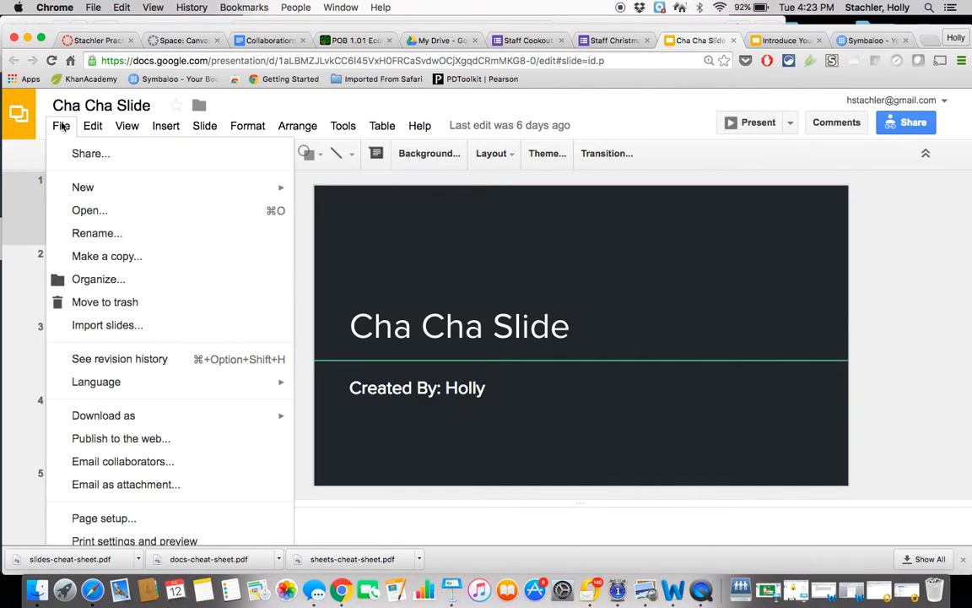
pyautogui.click(157, 262)
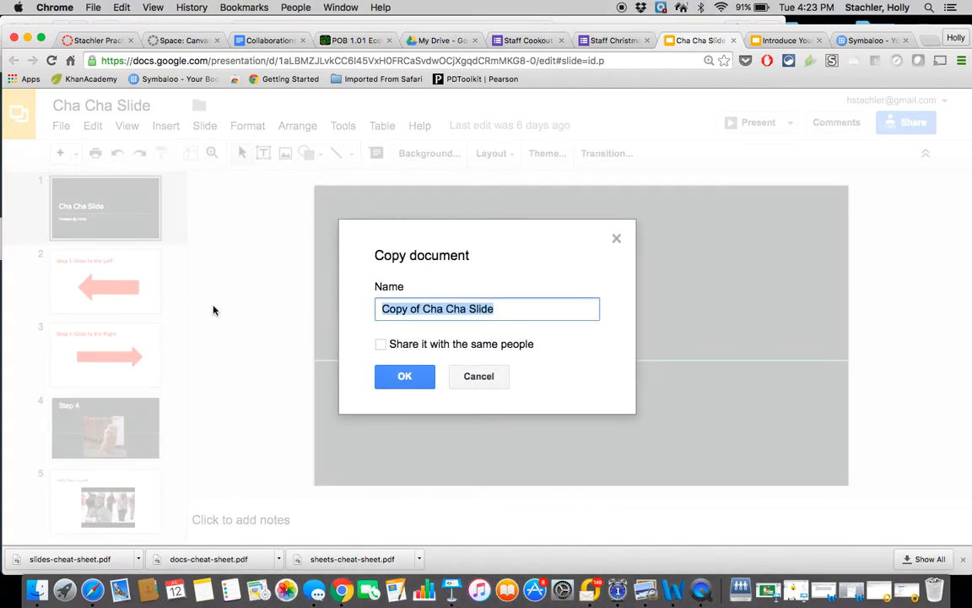
pyautogui.click(421, 308)
pyautogui.press('BackSpace')
pyautogui.press('BackSpace')
pyautogui.press('BackSpace')
pyautogui.press('BackSpace')
pyautogui.press('BackSpace')
pyautogui.press('BackSpace')
pyautogui.press('BackSpace')
pyautogui.press('BackSpace')
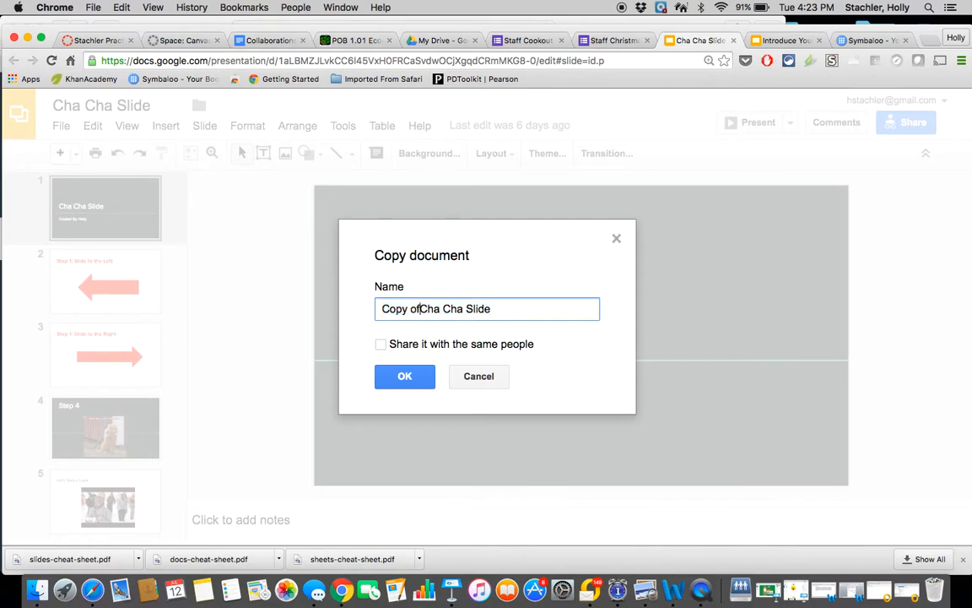
pyautogui.click(462, 308)
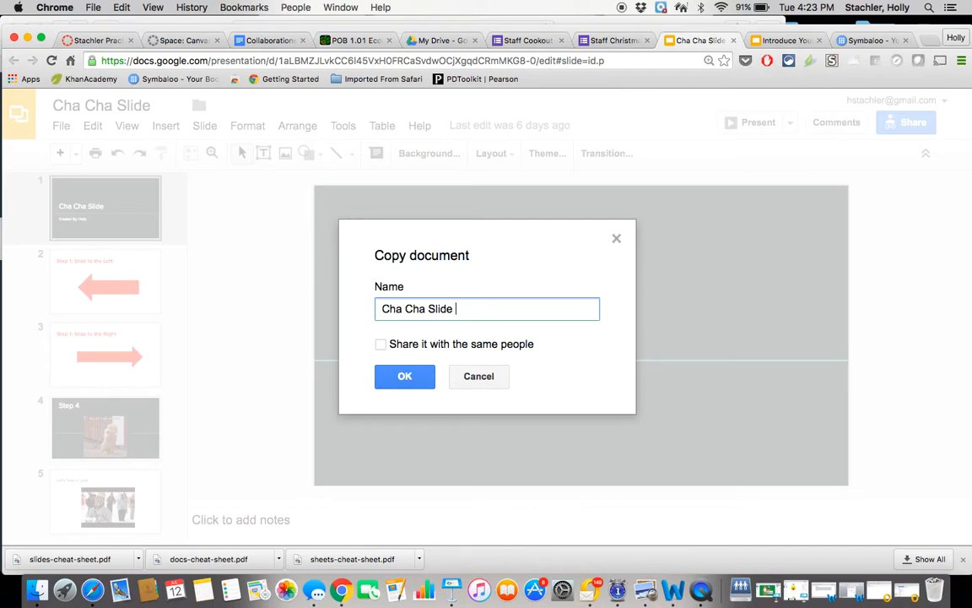
pyautogui.click(406, 376)
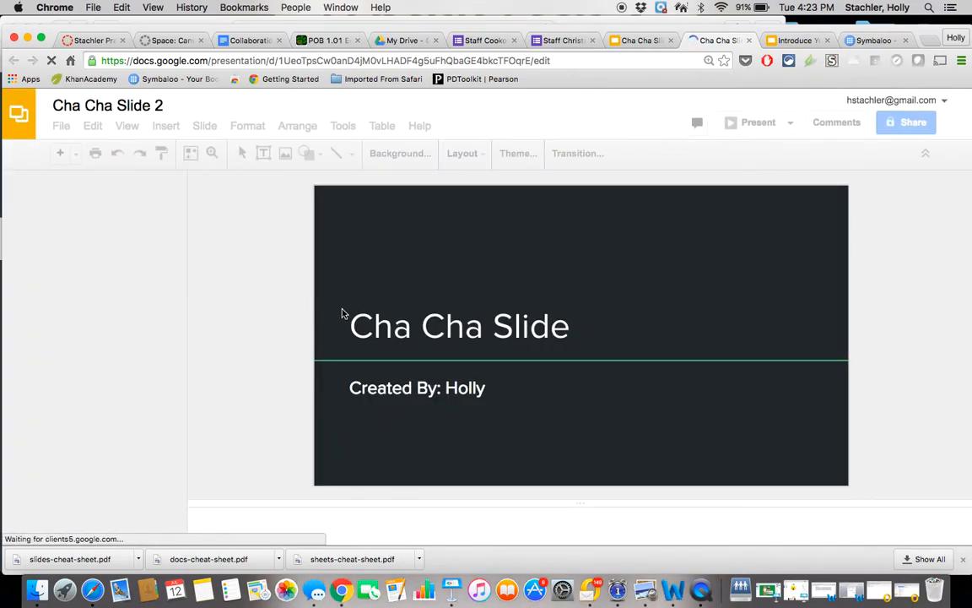
# - Compare the original Cha Cha Slide presentation and Staff Cookout form with their copies
pyautogui.click(639, 40)
pyautogui.click(719, 42)
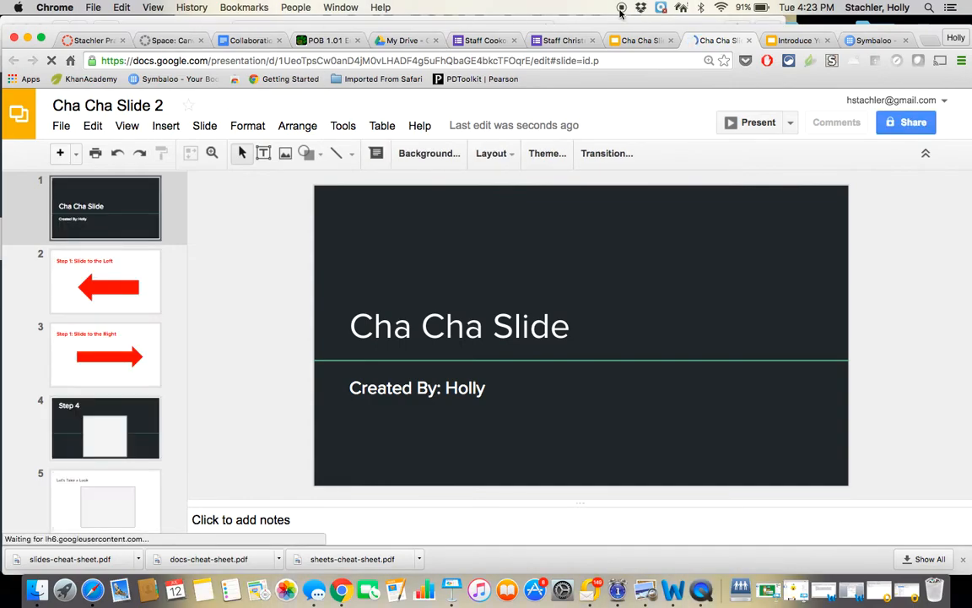
pyautogui.click(485, 41)
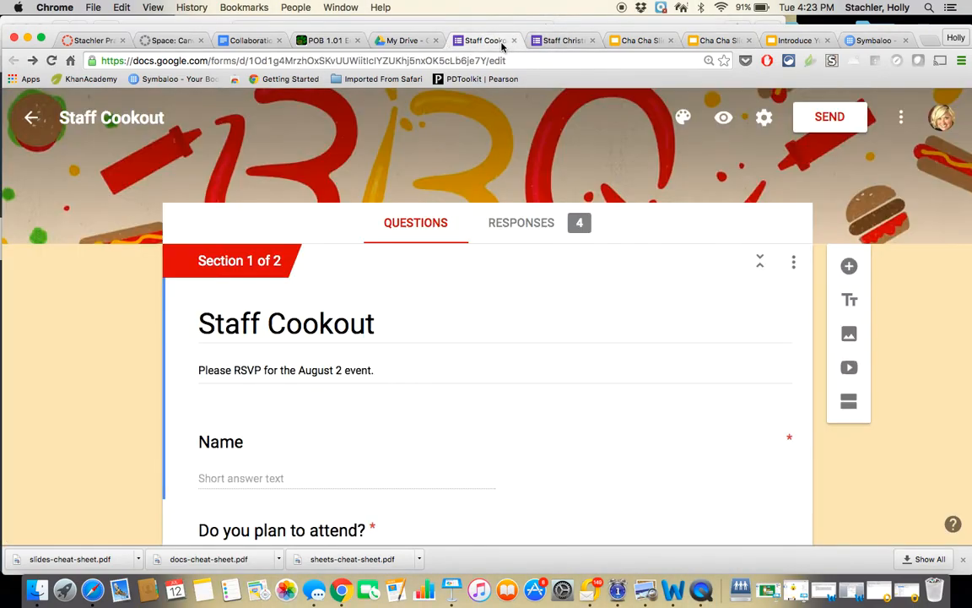
pyautogui.click(562, 41)
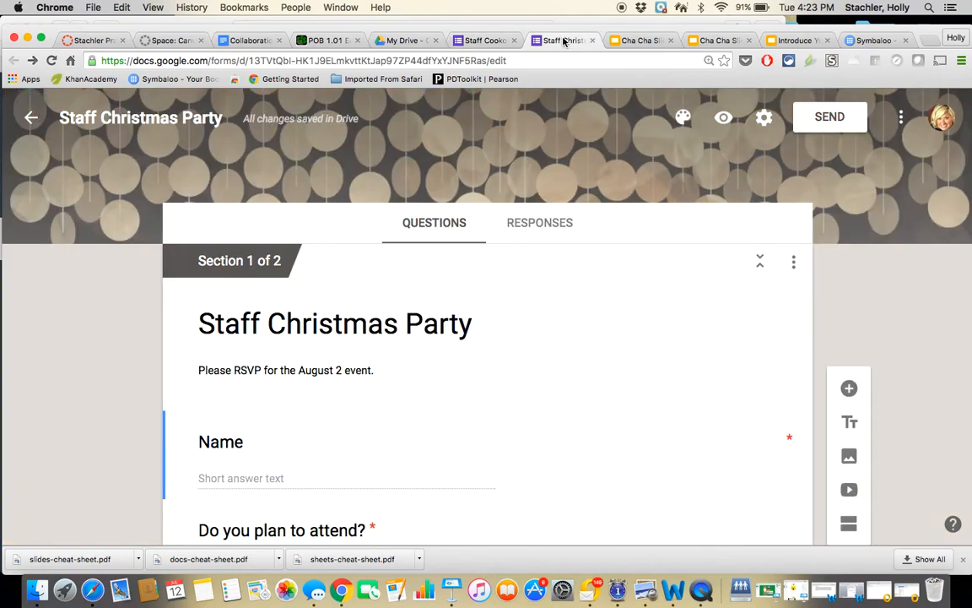